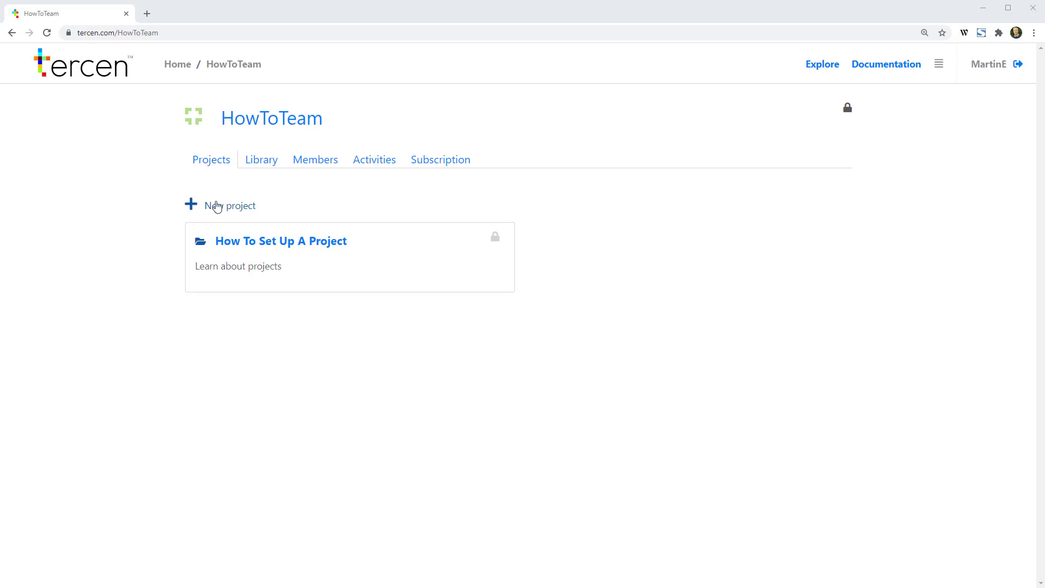
- Create a new project in the team named "How to upload your data"
{"action": "left_click", "coordinate": [213, 205]}
{"action": "left_click", "coordinate": [458, 279]}
{"action": "type", "text": "How to upload your data"}
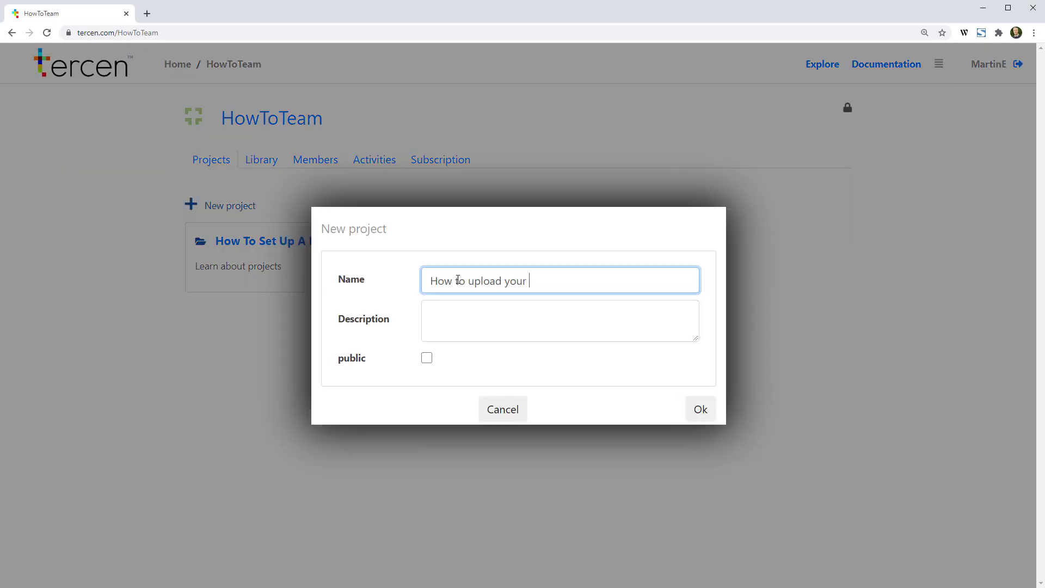
{"action": "left_click", "coordinate": [689, 409]}
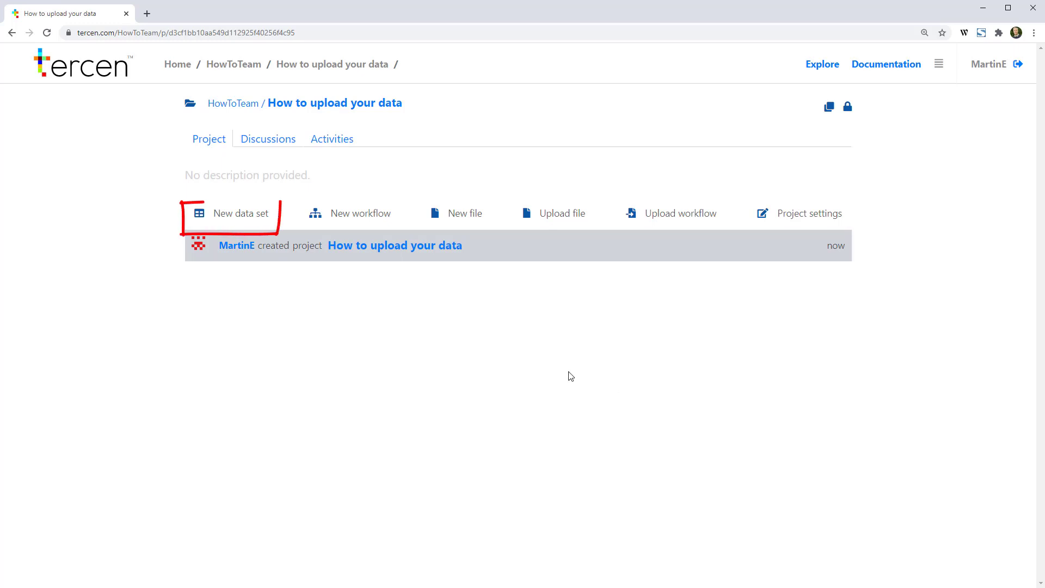
- Start a new data set of the Excel file type and choose Example Excel.xlsx as its source file
{"action": "left_click", "coordinate": [222, 215]}
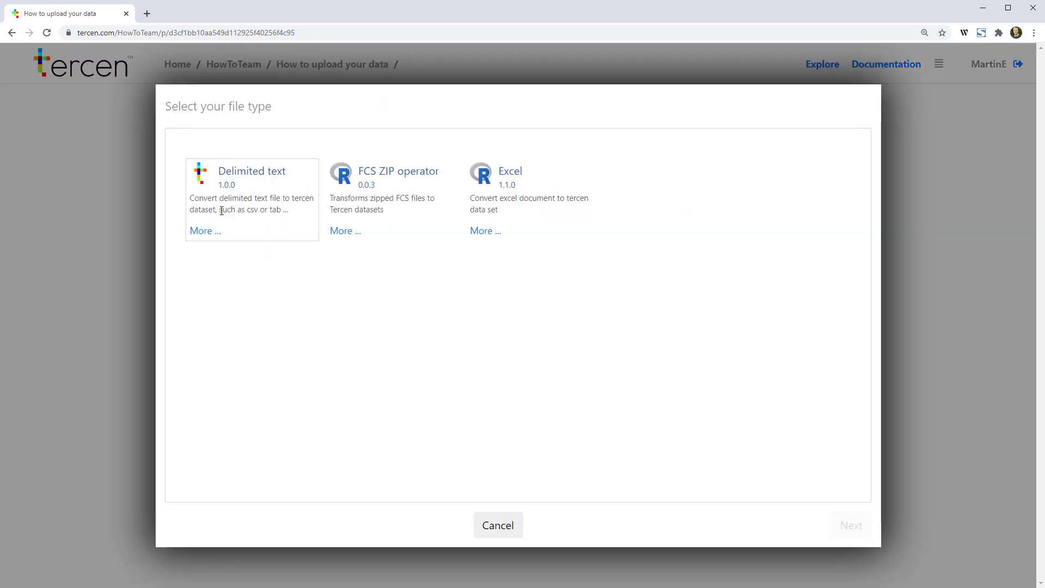
{"action": "left_click", "coordinate": [537, 222]}
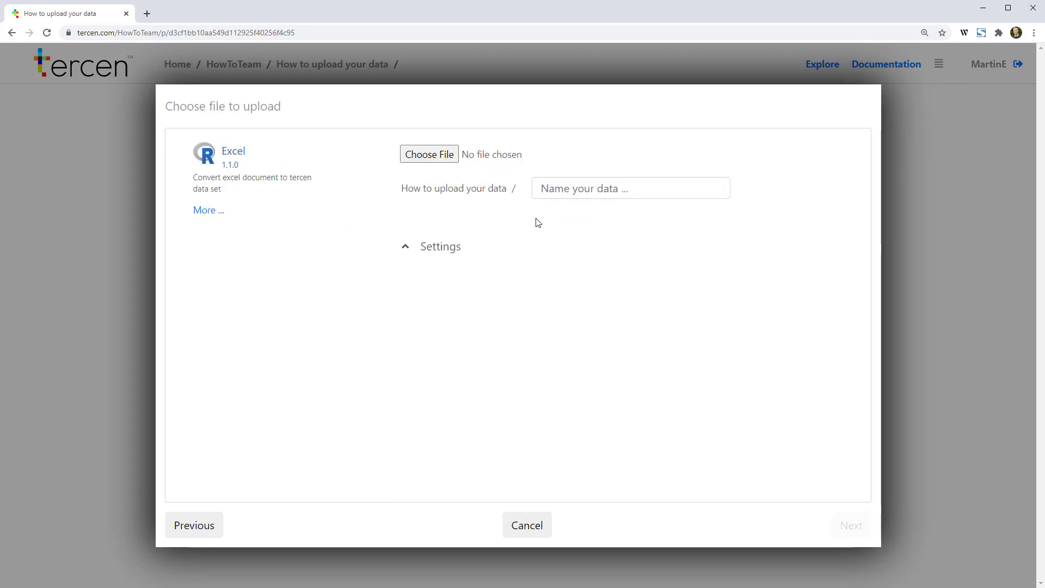
{"action": "left_click", "coordinate": [438, 156]}
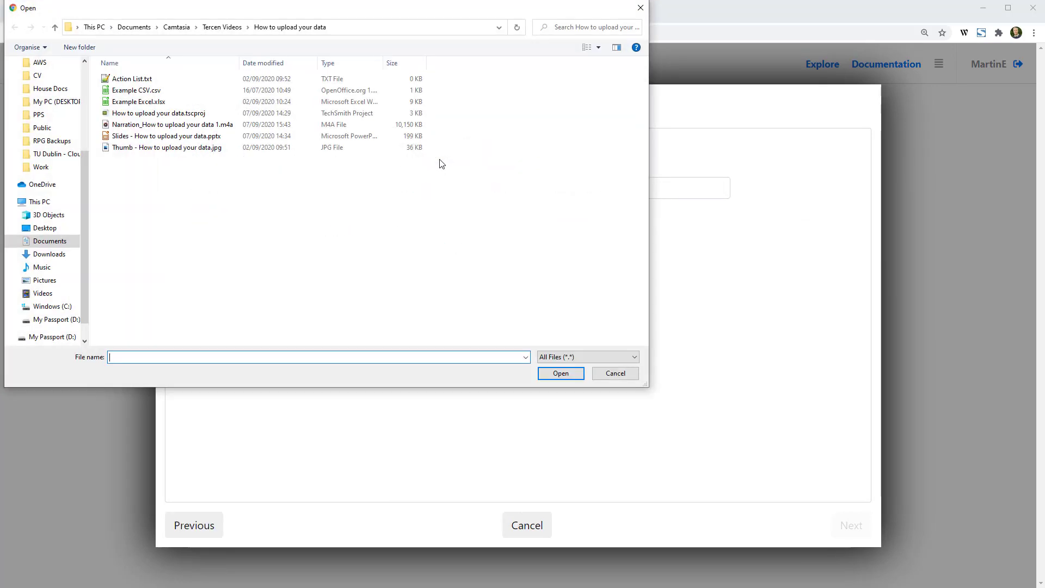
{"action": "left_click", "coordinate": [170, 102]}
{"action": "left_click", "coordinate": [561, 373]}
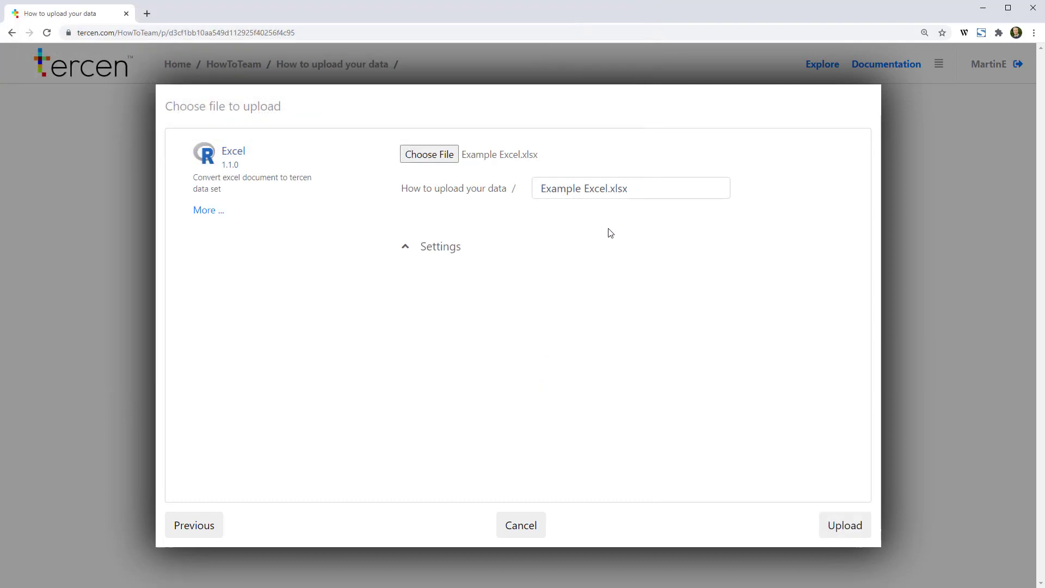
- Name the data set "Example Excel File.xlsx", upload it and open it from the project's file list
{"action": "left_click", "coordinate": [609, 189]}
{"action": "type", "text": "File"}
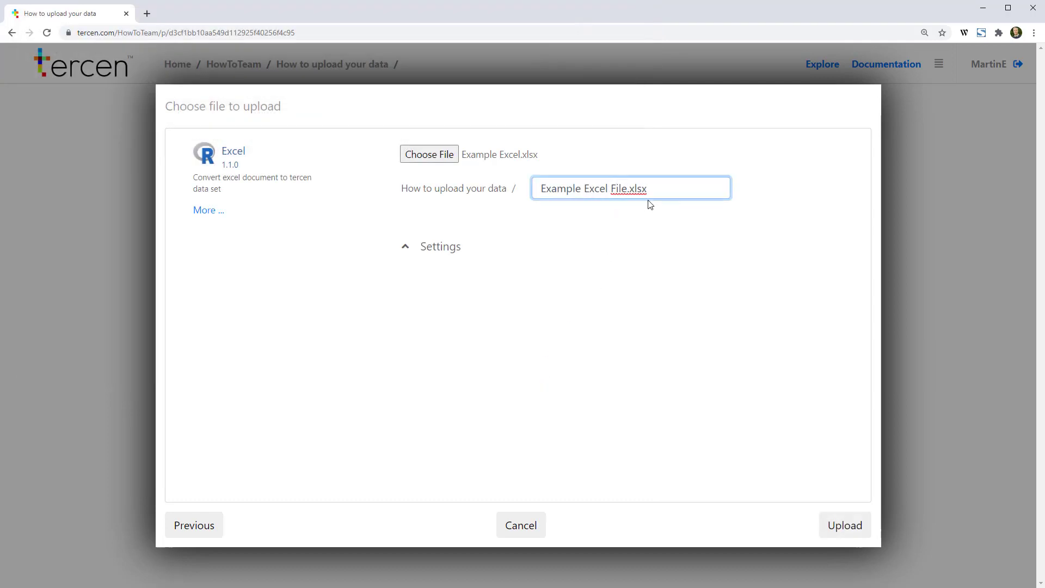
{"action": "left_click", "coordinate": [842, 532]}
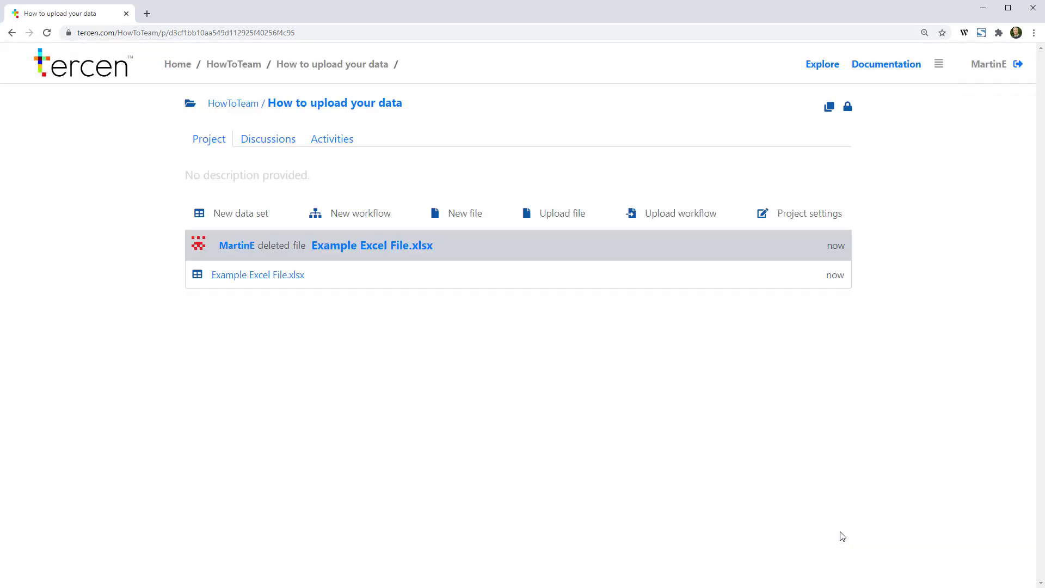
{"action": "left_click", "coordinate": [239, 279]}
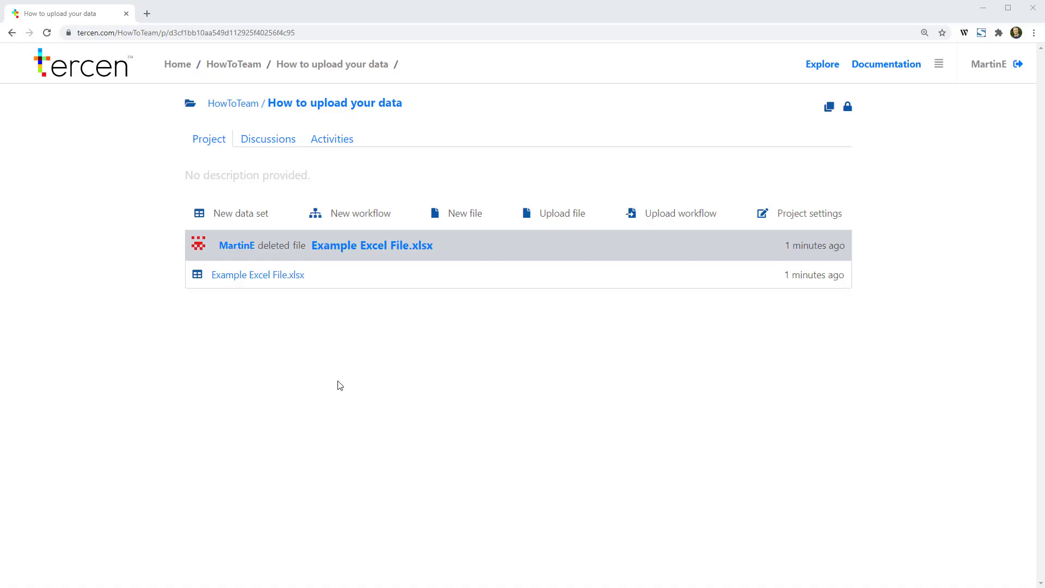
- Start a new delimited text data set from Example CSV.csv and name it "Example CSV file.csv"
{"action": "left_click", "coordinate": [249, 219]}
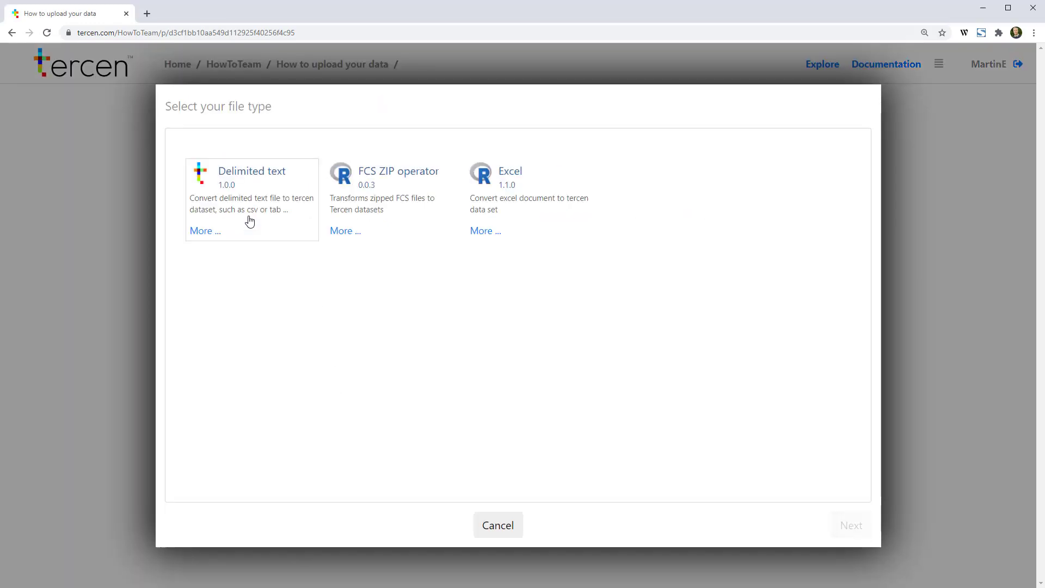
{"action": "left_click", "coordinate": [250, 220]}
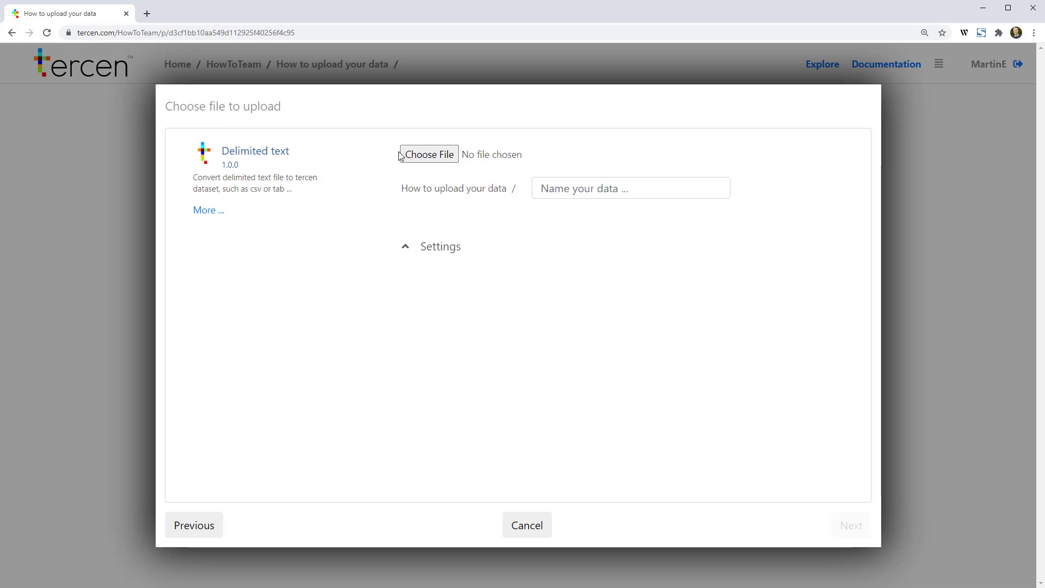
{"action": "left_click", "coordinate": [419, 155]}
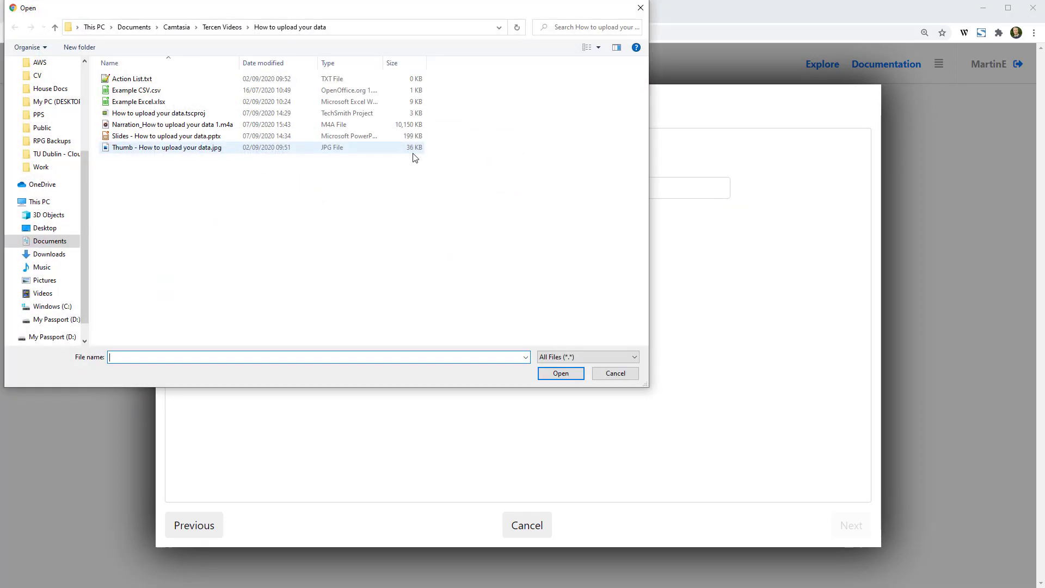
{"action": "left_click", "coordinate": [186, 93]}
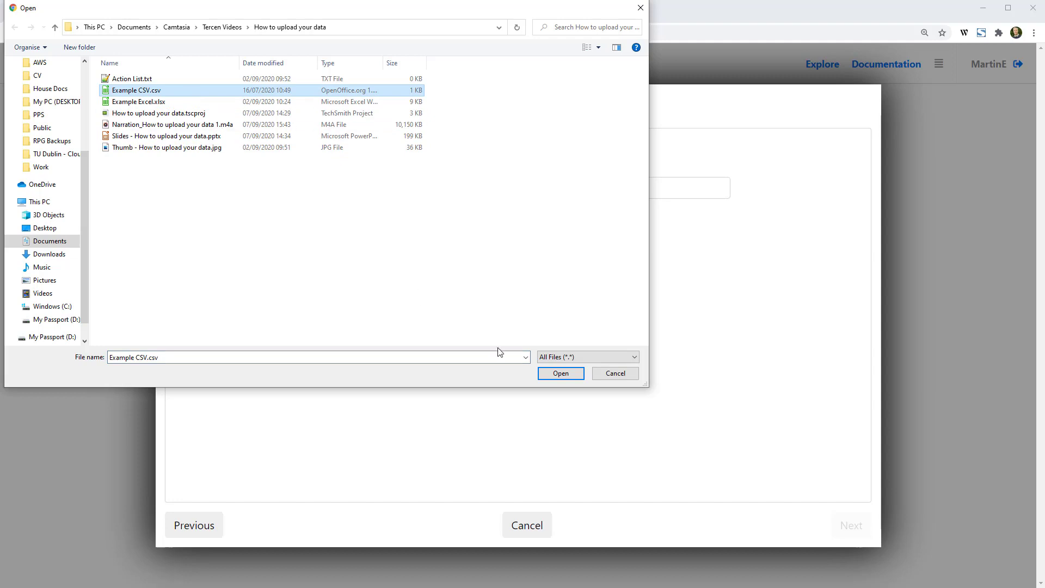
{"action": "left_click", "coordinate": [560, 374]}
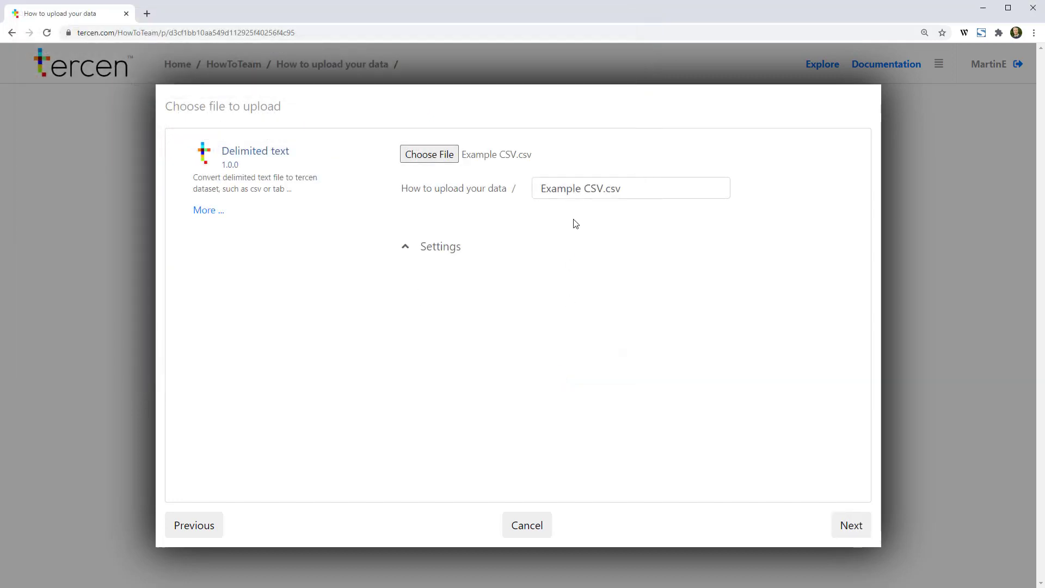
{"action": "left_click", "coordinate": [604, 188]}
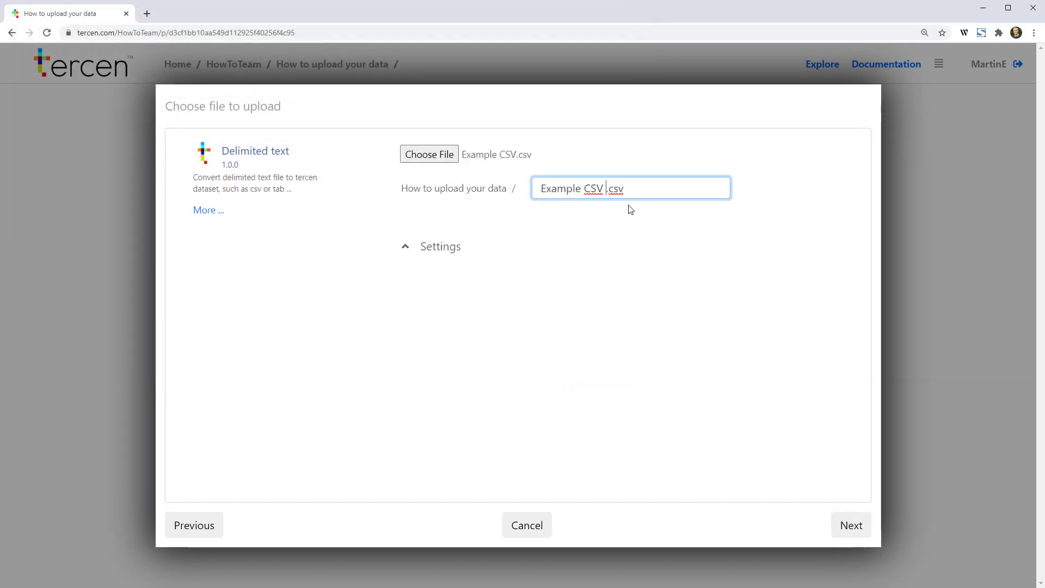
{"action": "type", "text": "file"}
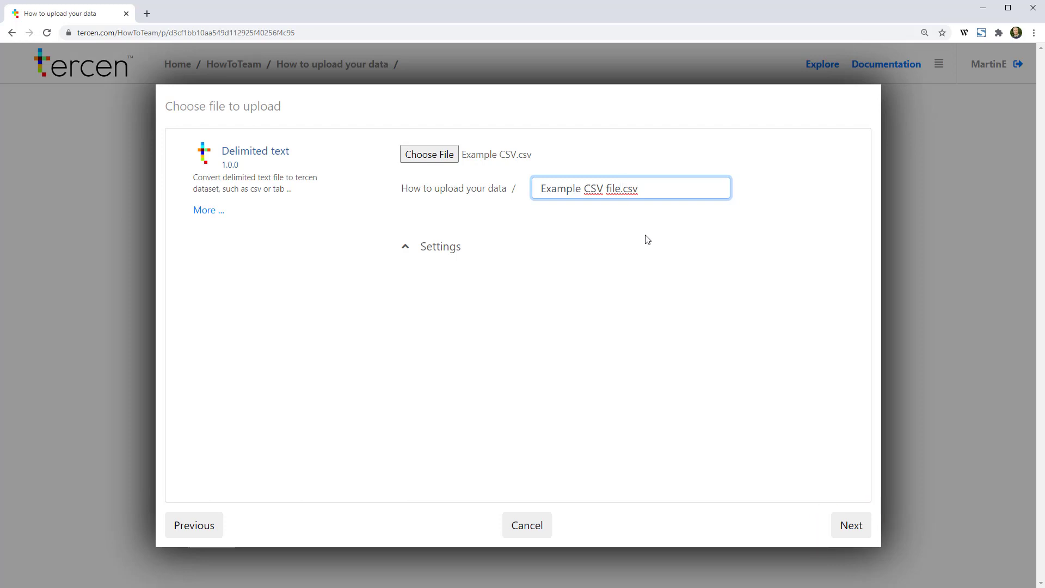
- Configure the CSV import settings with headers true, utf-8 encoding and the semicolon separator false
{"action": "left_click", "coordinate": [420, 248]}
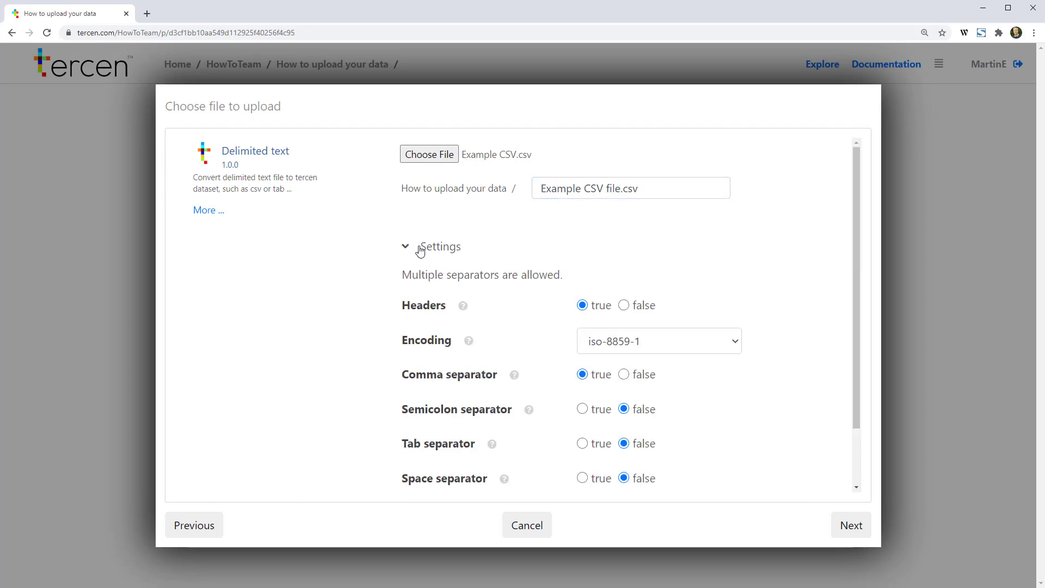
{"action": "left_click", "coordinate": [625, 307]}
{"action": "left_click", "coordinate": [582, 307]}
{"action": "left_click", "coordinate": [689, 340]}
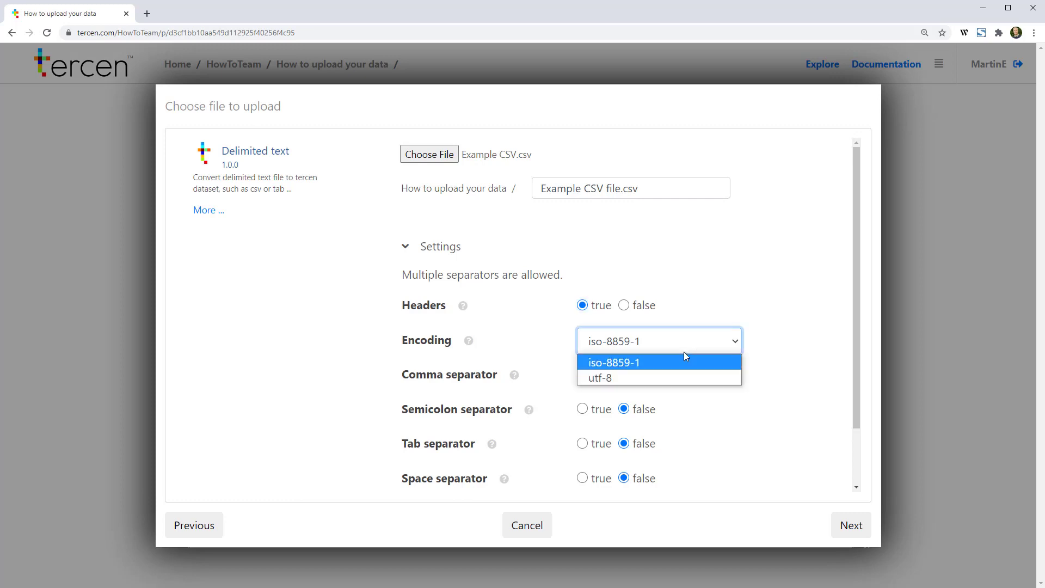
{"action": "left_click", "coordinate": [655, 375]}
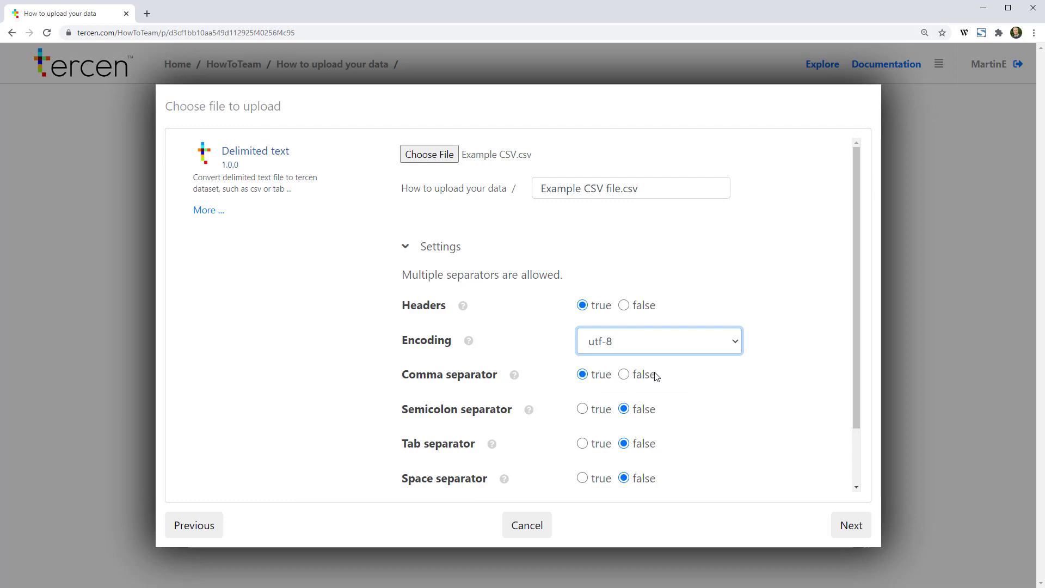
{"action": "left_click", "coordinate": [582, 421]}
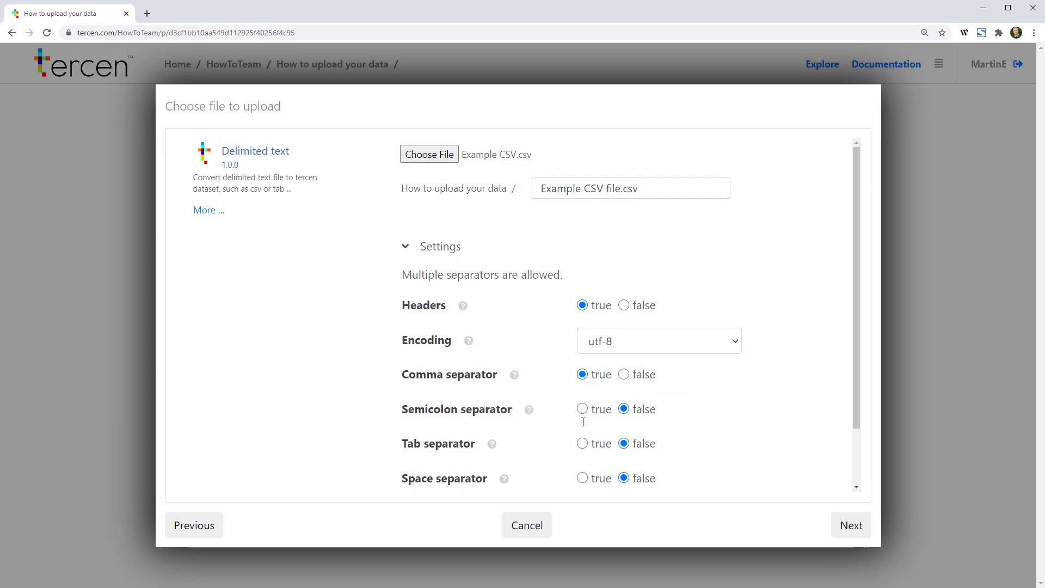
{"action": "left_click", "coordinate": [583, 409]}
{"action": "left_click", "coordinate": [624, 409]}
- Set the string delimiter to Double and the comment character to %, and proceed to the column names and types check
{"action": "scroll", "coordinate": [744, 375], "scroll_direction": "down", "scroll_amount": 1}
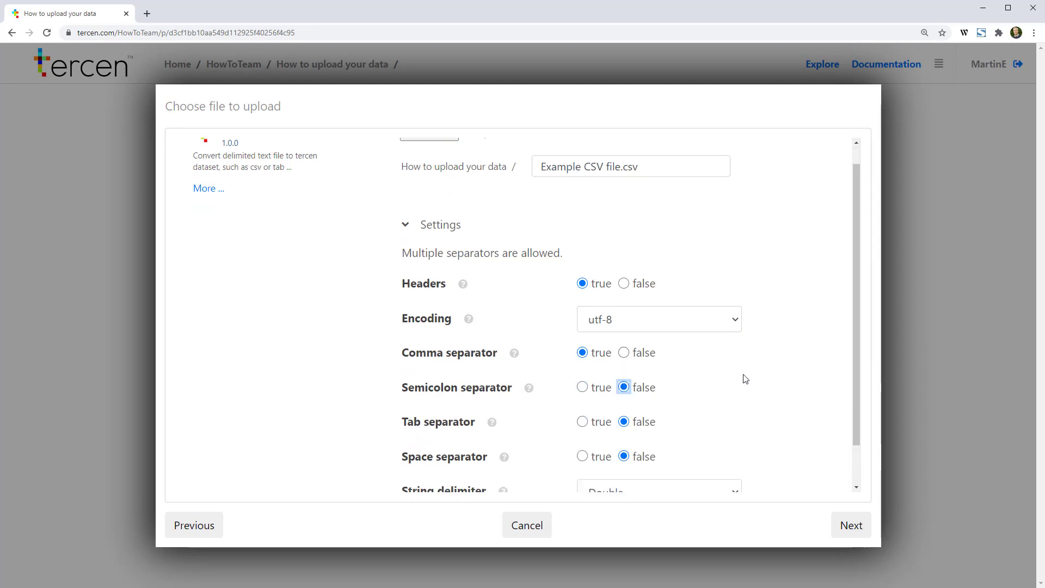
{"action": "scroll", "coordinate": [745, 379], "scroll_direction": "down", "scroll_amount": 2}
{"action": "left_click", "coordinate": [691, 449]}
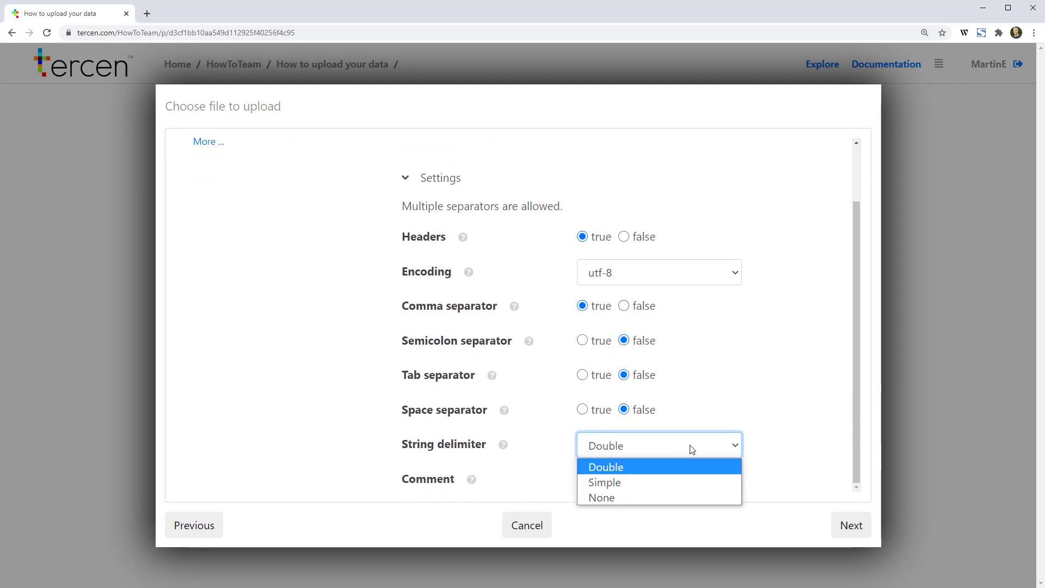
{"action": "left_click", "coordinate": [661, 468]}
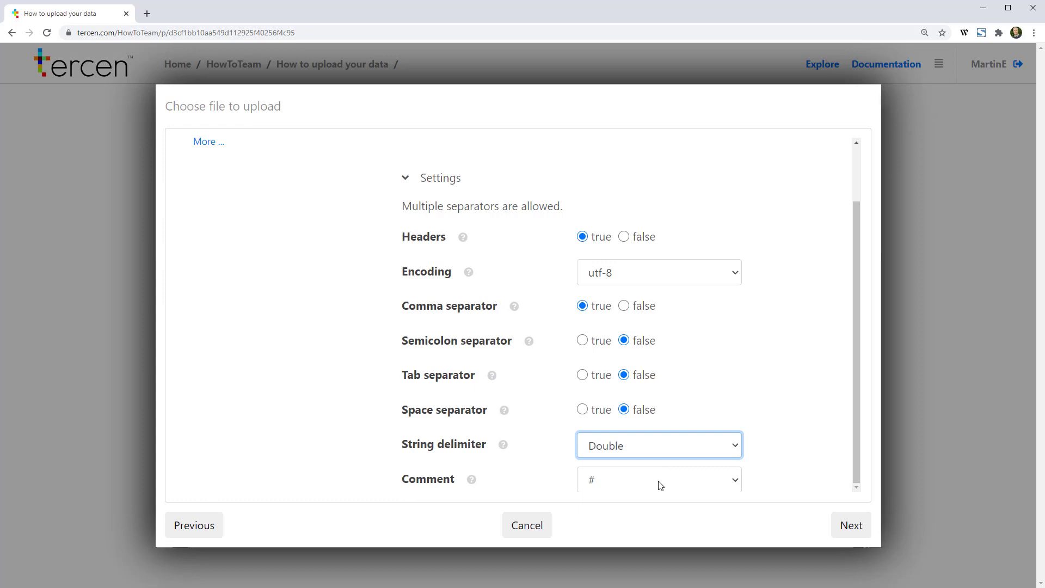
{"action": "left_click", "coordinate": [662, 473]}
{"action": "key", "text": "Escape"}
{"action": "key", "text": "Down"}
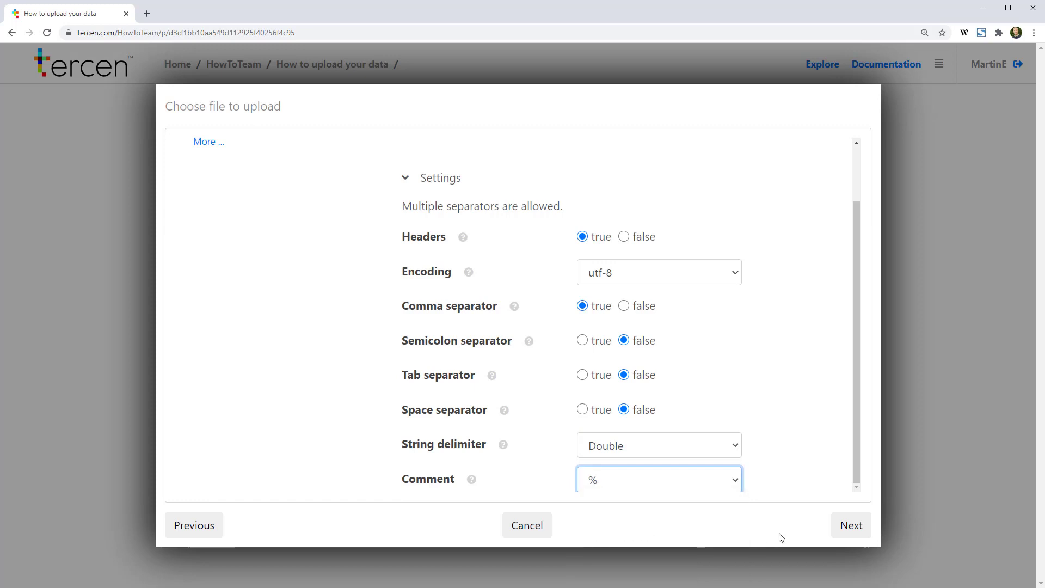
{"action": "left_click", "coordinate": [844, 528]}
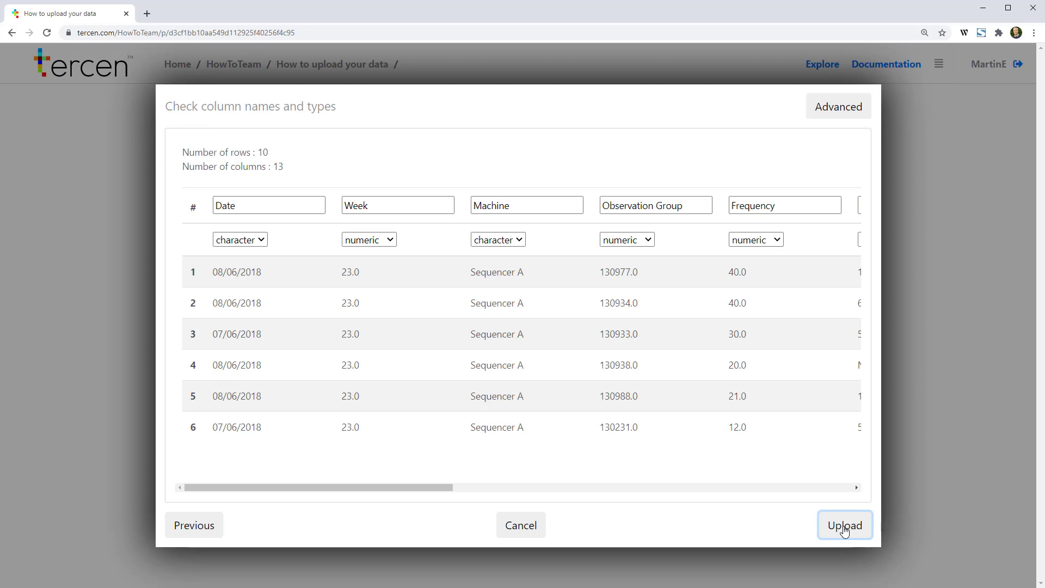
- Rename the Week column to "Week Num" and keep its type as numeric
{"action": "left_click", "coordinate": [426, 208]}
{"action": "type", "text": "Num"}
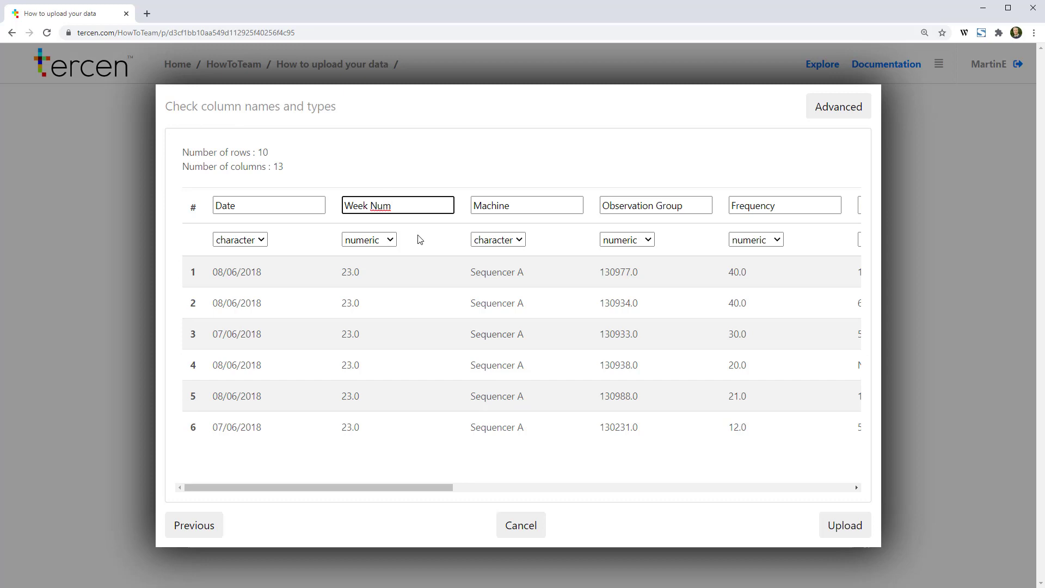
{"action": "left_click", "coordinate": [393, 242]}
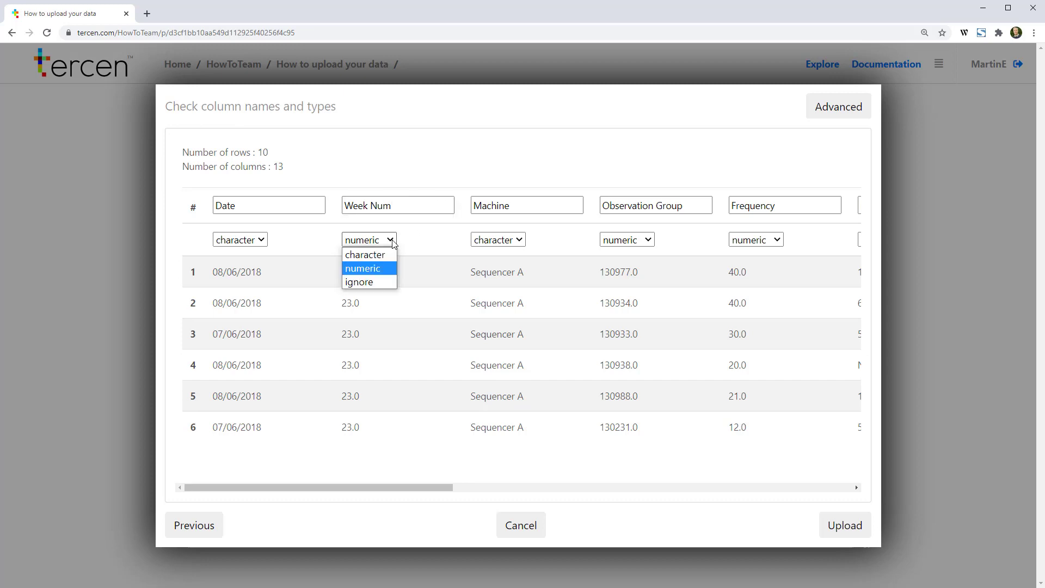
{"action": "left_click", "coordinate": [378, 268]}
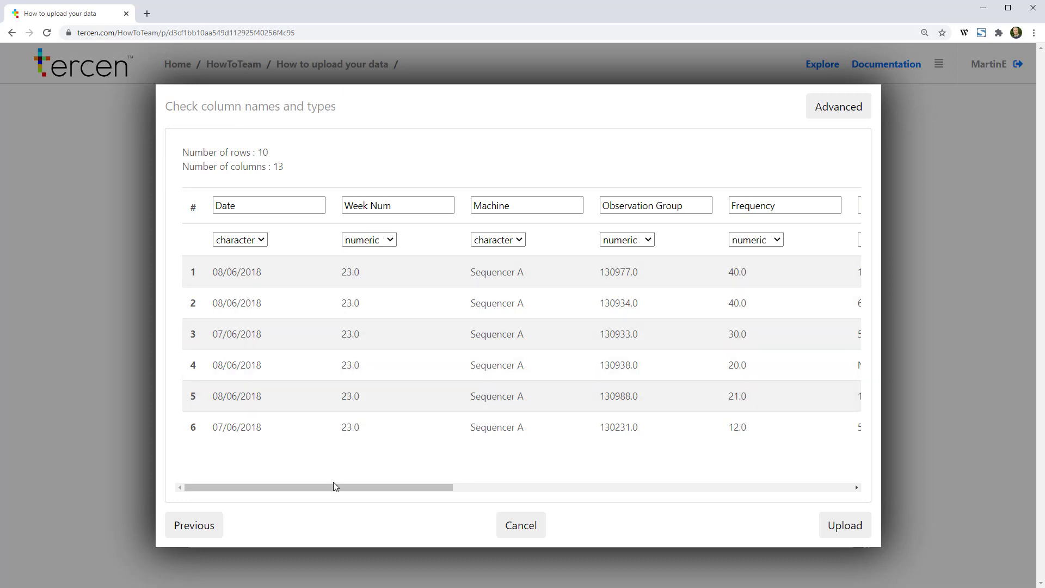
- Change the type of the Delta B % column to numeric and upload the CSV data set
{"action": "left_click_drag", "start_coordinate": [332, 486], "coordinate": [746, 489]}
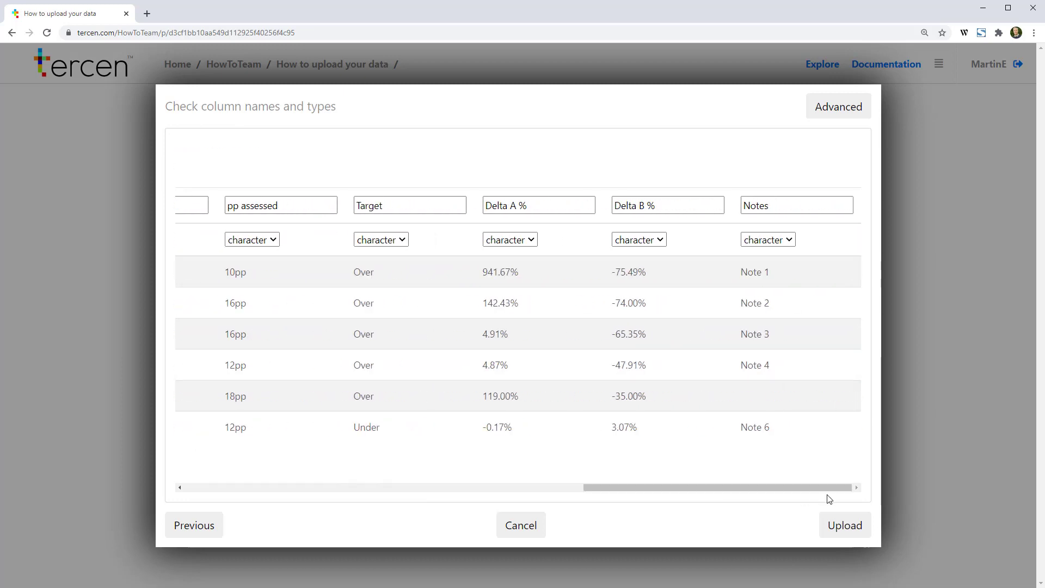
{"action": "left_click_drag", "start_coordinate": [638, 271], "coordinate": [650, 276]}
{"action": "left_click", "coordinate": [660, 241]}
{"action": "left_click", "coordinate": [660, 268]}
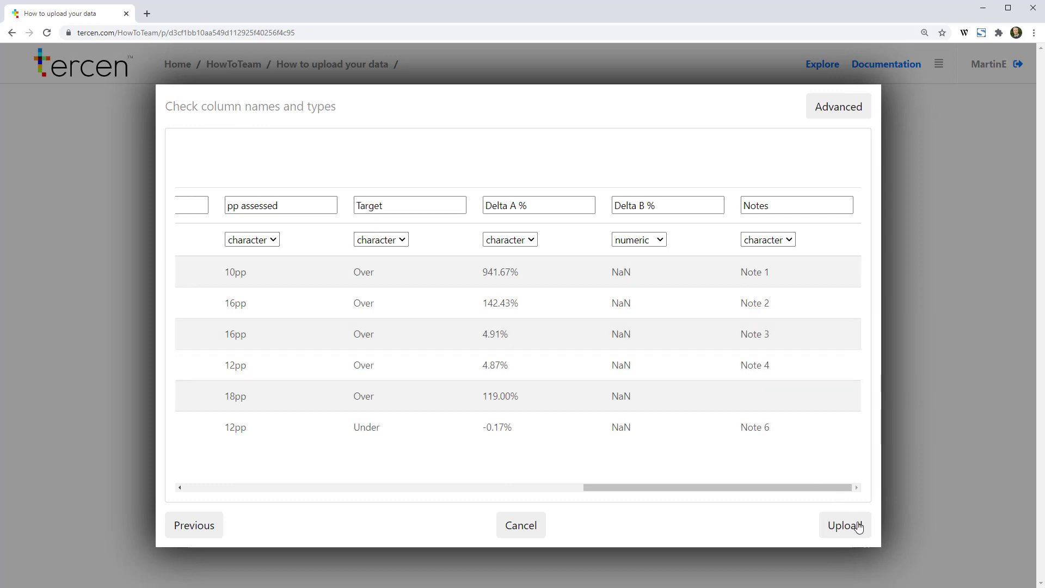
{"action": "left_click", "coordinate": [845, 525]}
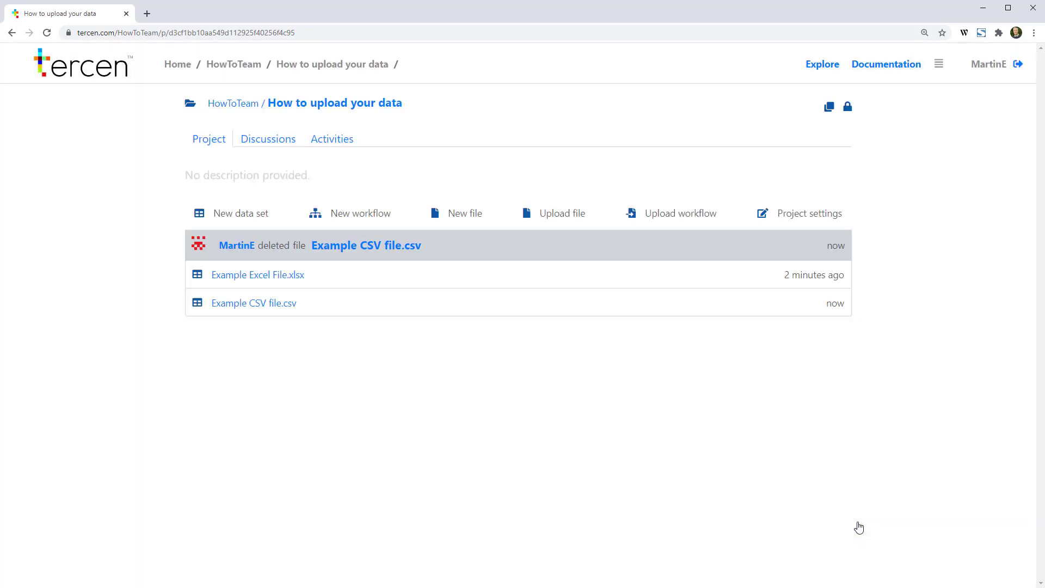